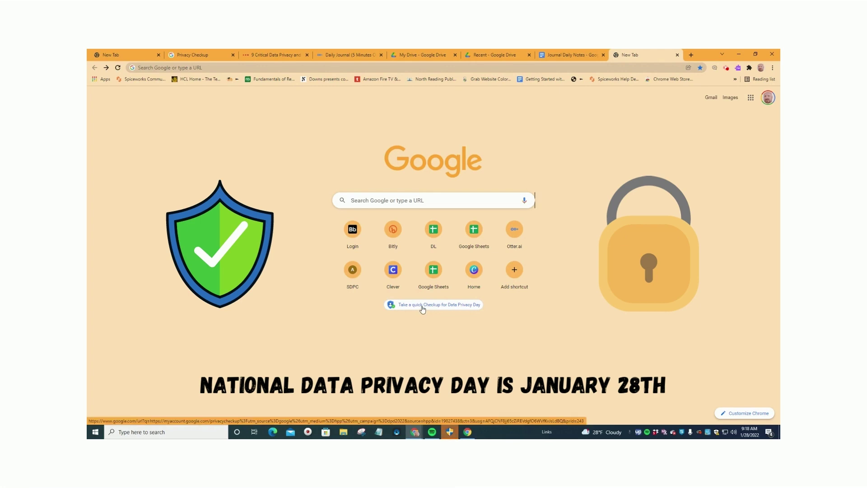
# - Open the Data Privacy Day checkup and start the auto-delete setup for Web & App Activity
pyautogui.click(422, 307)
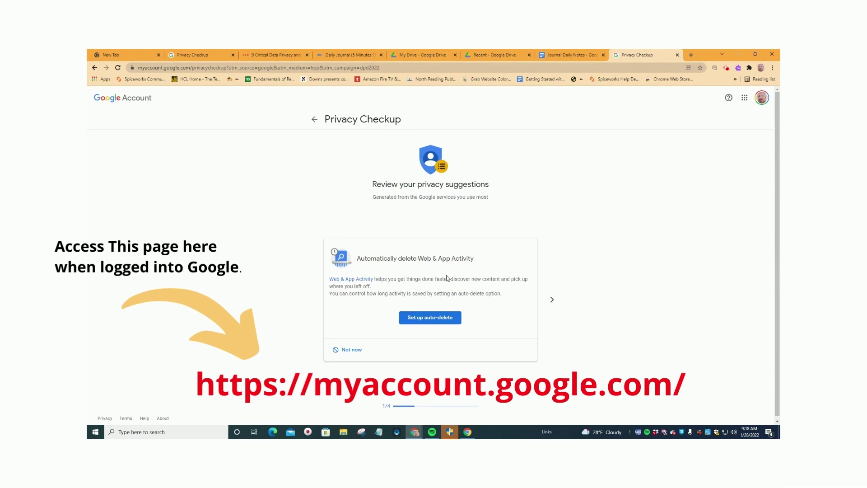
pyautogui.click(439, 319)
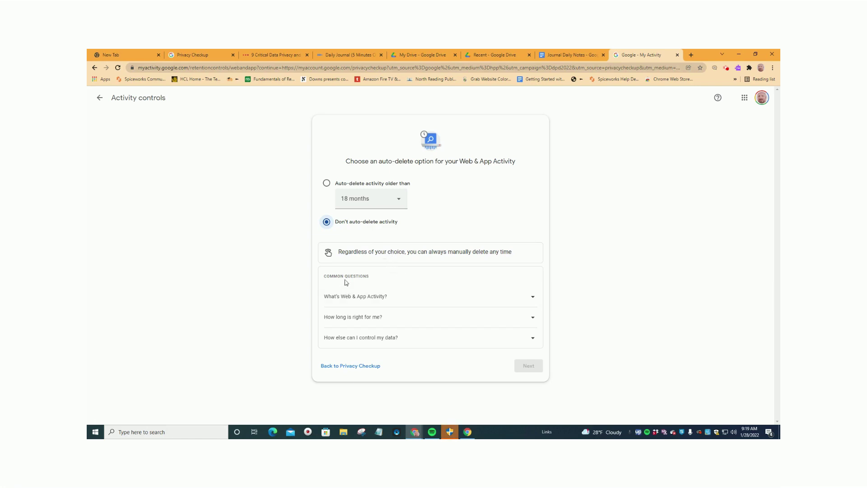
# - Read the answers to the three common questions about Web & App Activity auto-delete and return to Privacy Checkup
pyautogui.click(533, 300)
pyautogui.scroll(-1, 459, 337)
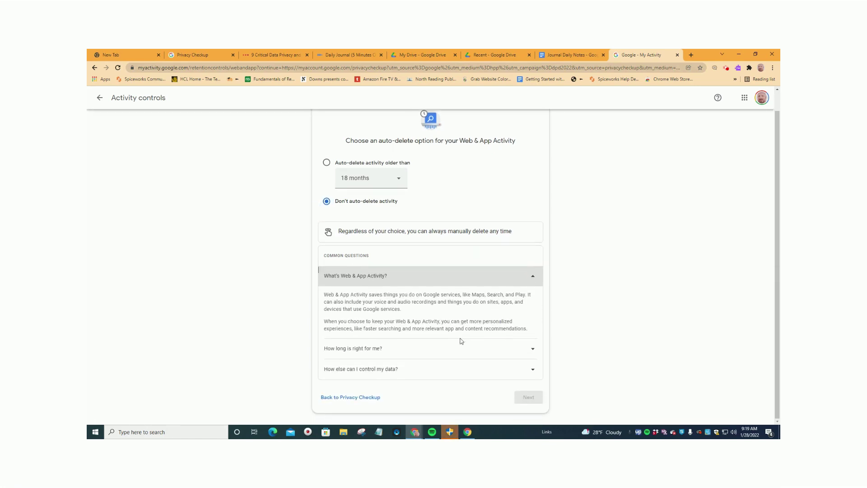
pyautogui.click(533, 348)
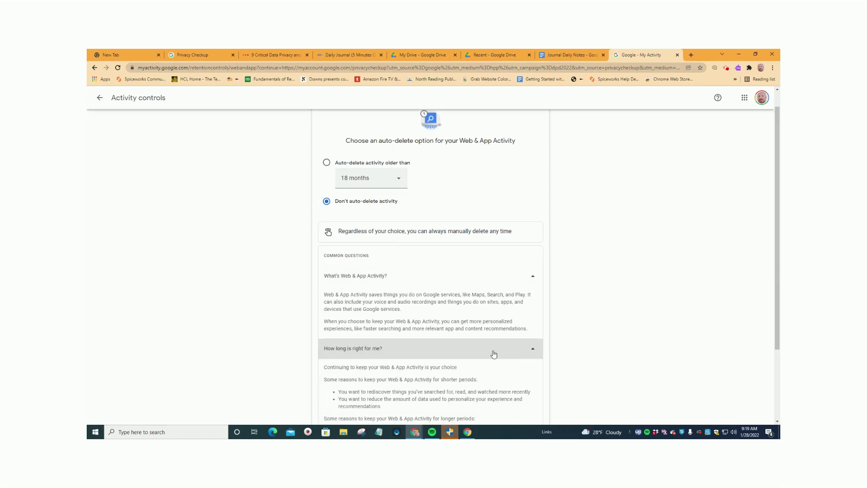
pyautogui.scroll(-2, 494, 355)
pyautogui.scroll(-2, 494, 355)
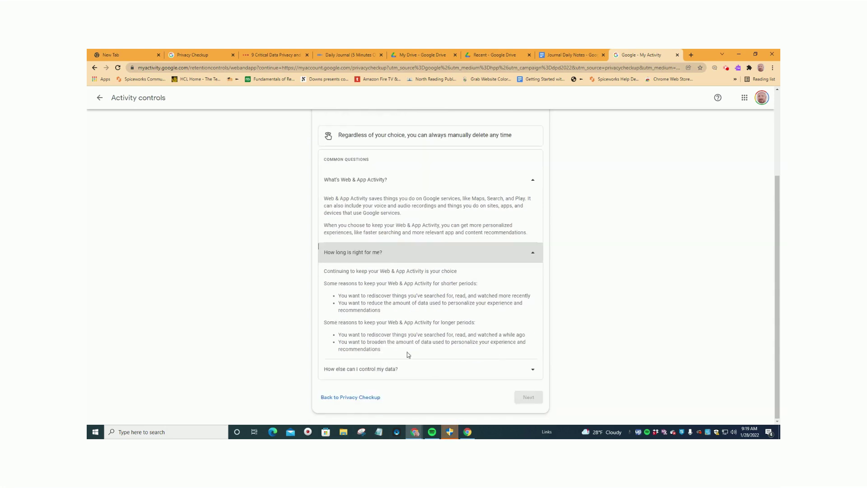
pyautogui.click(531, 374)
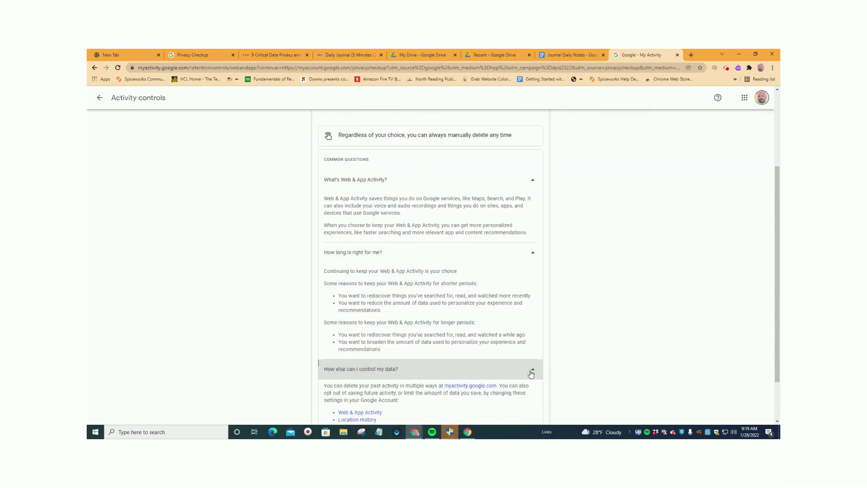
pyautogui.scroll(-2, 486, 360)
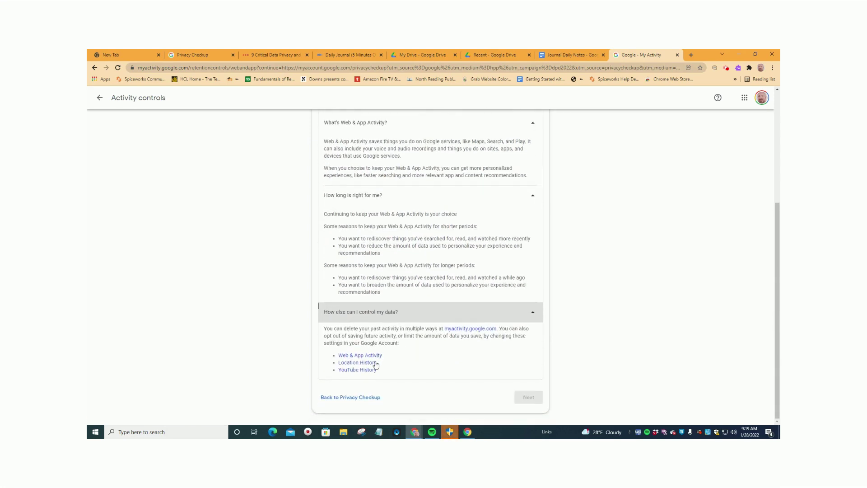
pyautogui.click(347, 397)
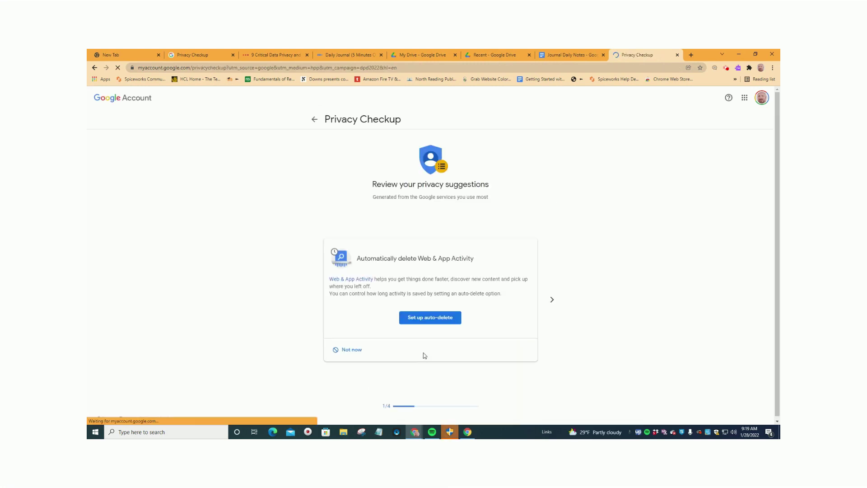
# - Browse the privacy suggestions up to the YouTube History one and switch to the other signed-in Google account
pyautogui.click(552, 299)
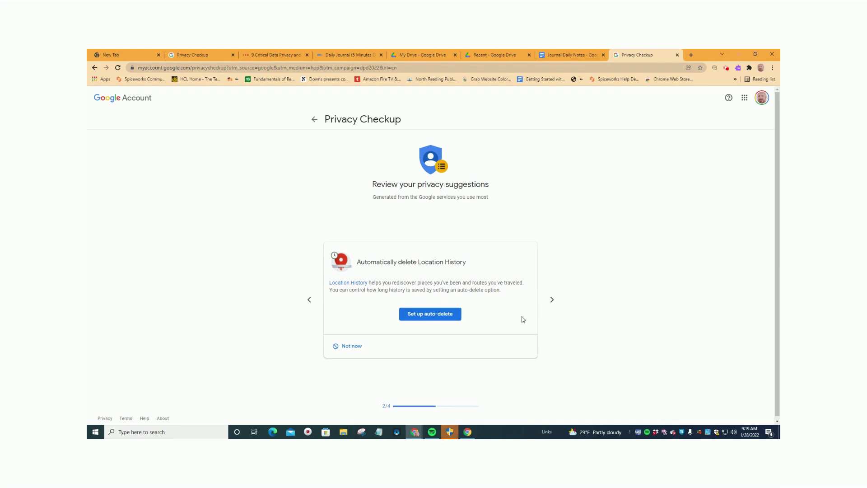
pyautogui.click(551, 300)
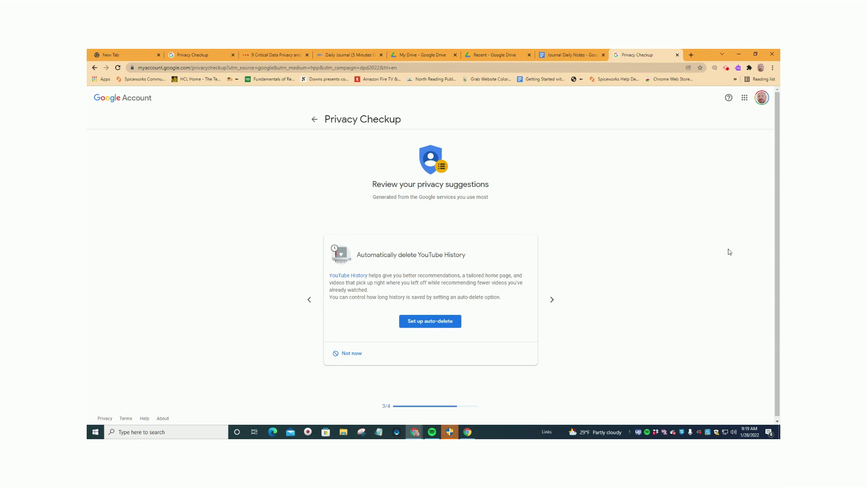
pyautogui.click(762, 99)
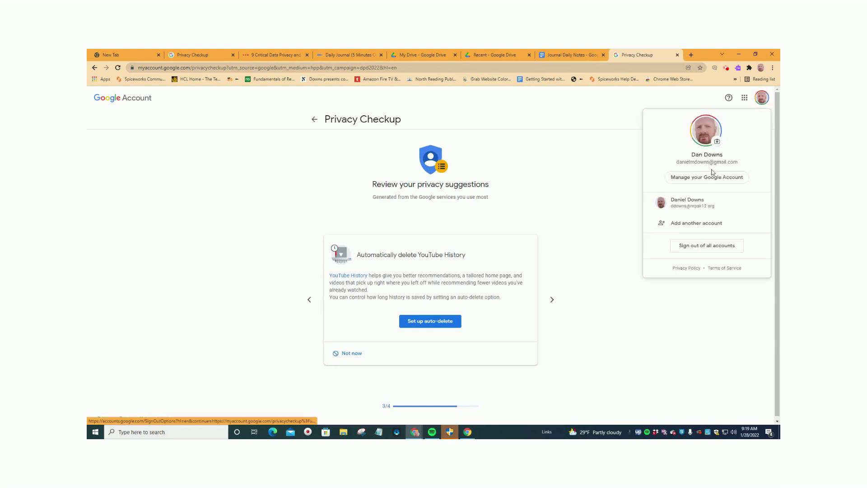
pyautogui.click(703, 202)
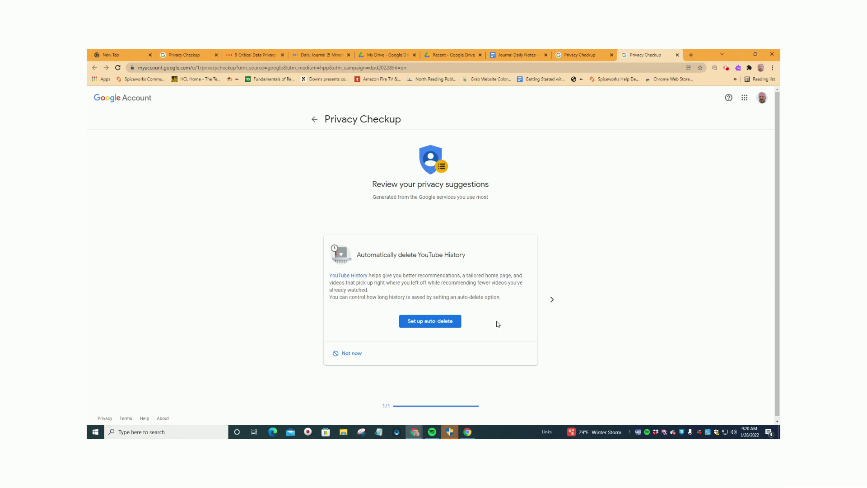
# - Select 18 months as the auto-delete period for YouTube History and return to Privacy Checkup without proceeding
pyautogui.click(434, 322)
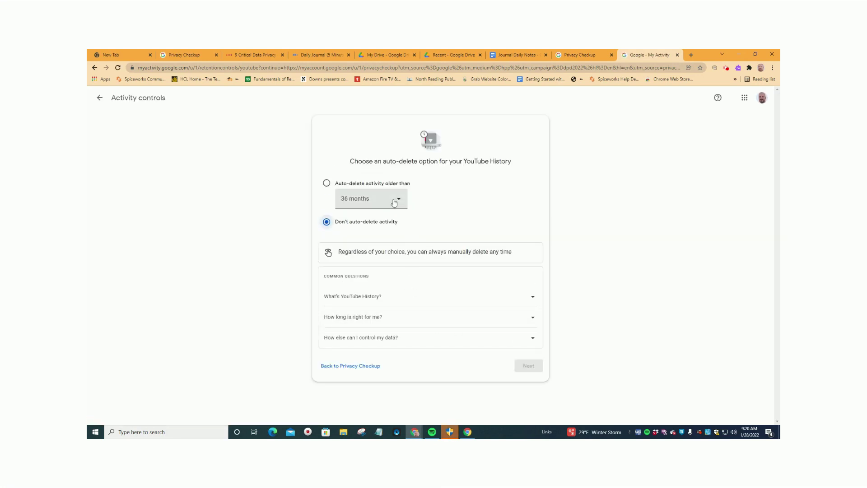
pyautogui.click(398, 203)
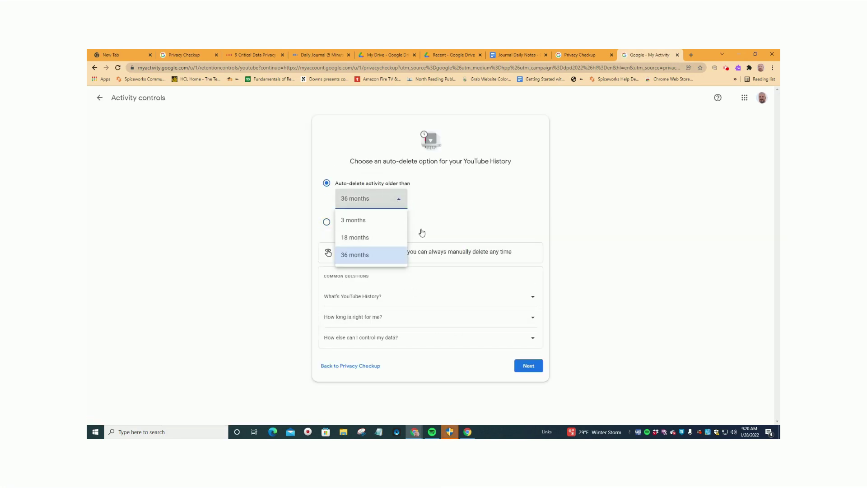
pyautogui.click(386, 238)
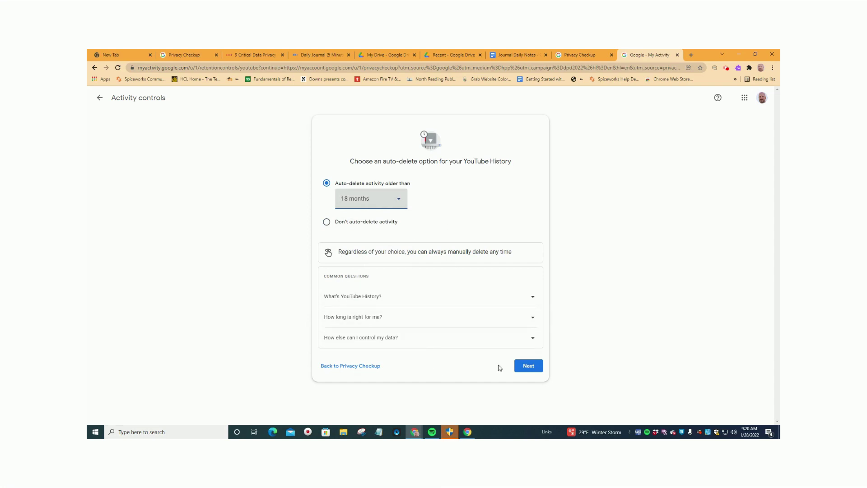
pyautogui.click(355, 365)
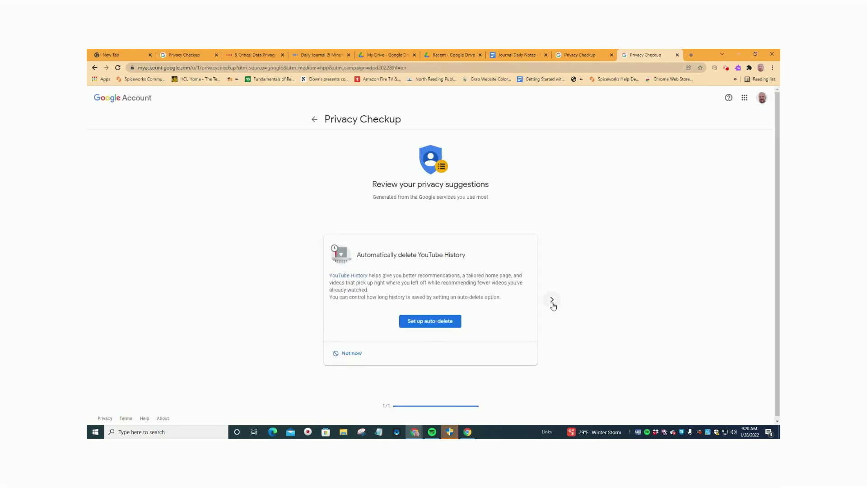
# - Move past the YouTube History suggestion to the key privacy settings and open the Web & App Activity controls
pyautogui.click(553, 300)
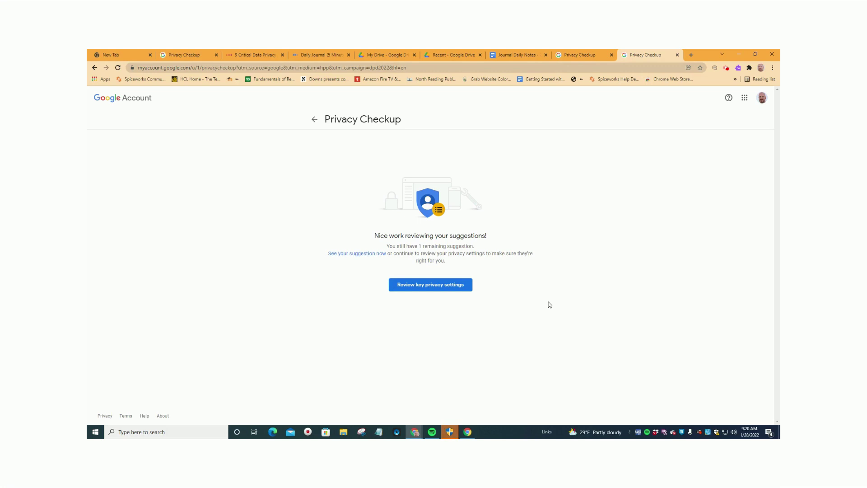
pyautogui.click(447, 289)
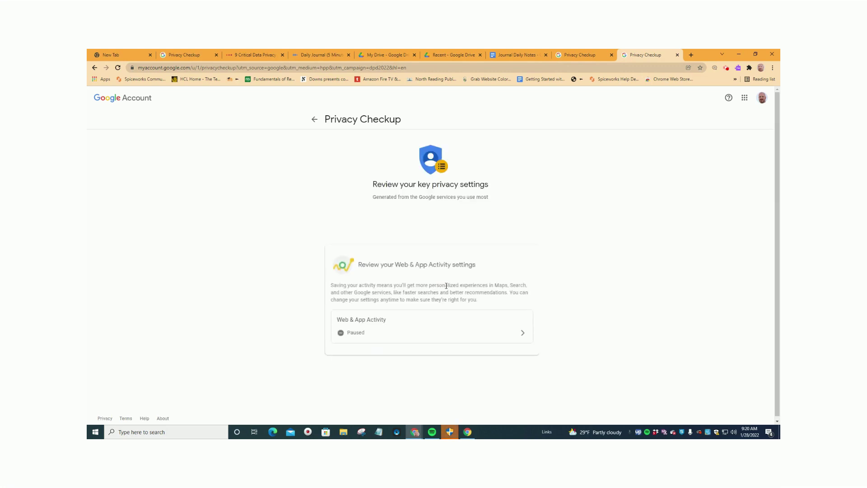
pyautogui.scroll(-1, 583, 345)
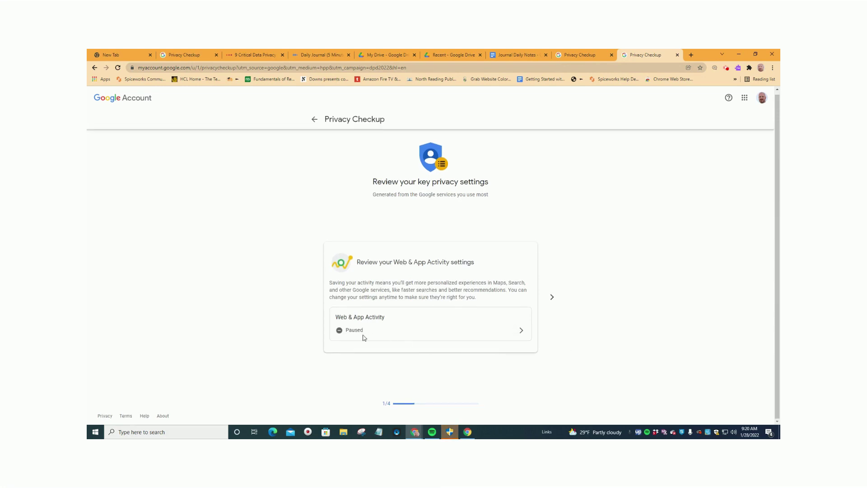
pyautogui.click(521, 334)
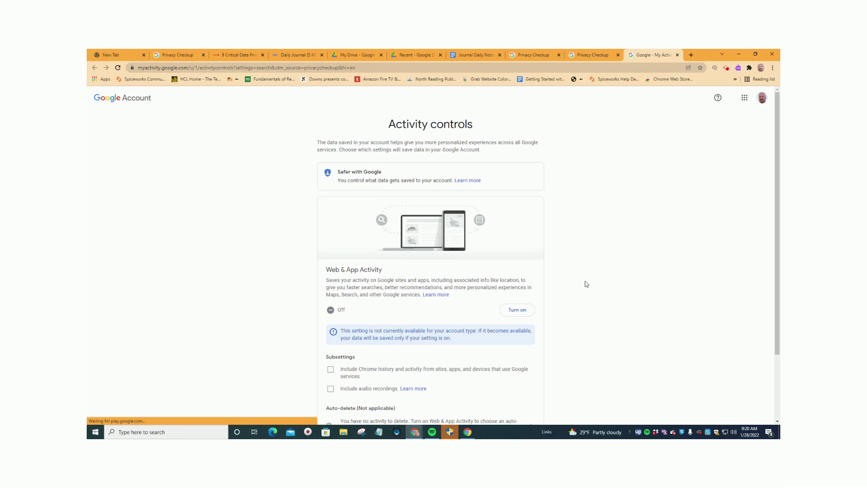
# - Review the Web & App Activity subsettings and auto-delete section, and open the page for managing all Web & App Activity
pyautogui.scroll(-1, 587, 283)
pyautogui.scroll(1, 587, 285)
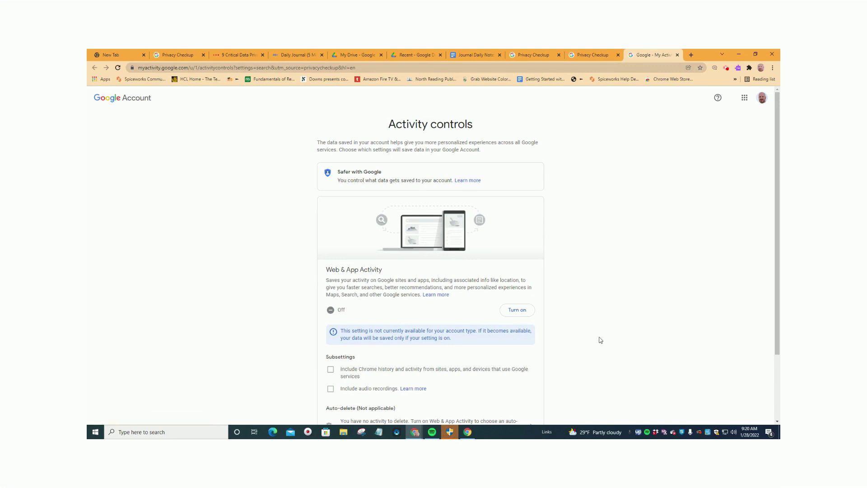
pyautogui.scroll(-1, 583, 339)
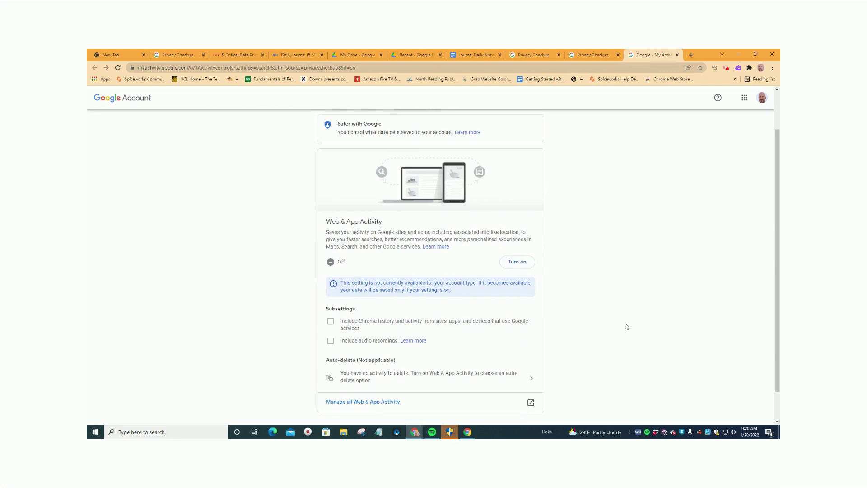
pyautogui.scroll(-1, 626, 326)
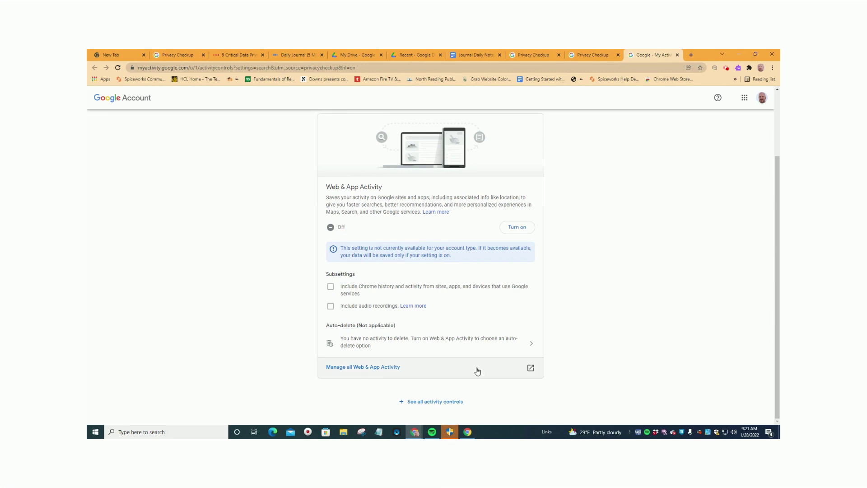
pyautogui.click(387, 372)
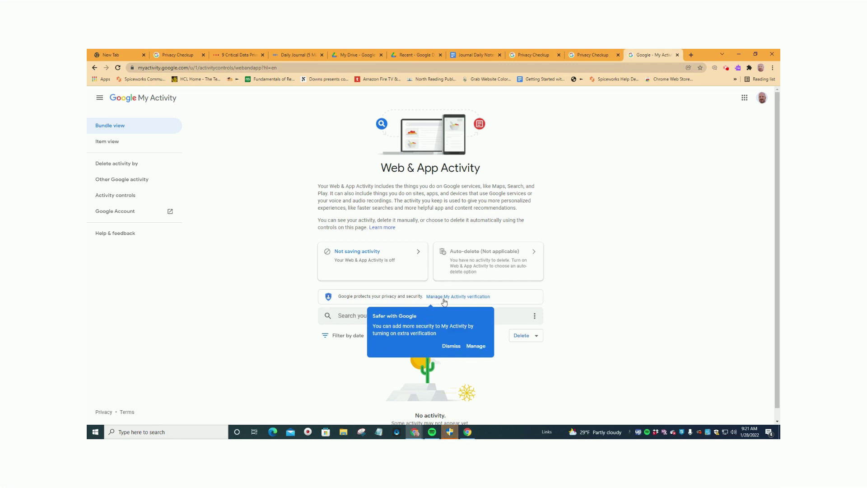
# - Set My Activity verification to require extra verification and save the setting
pyautogui.click(475, 347)
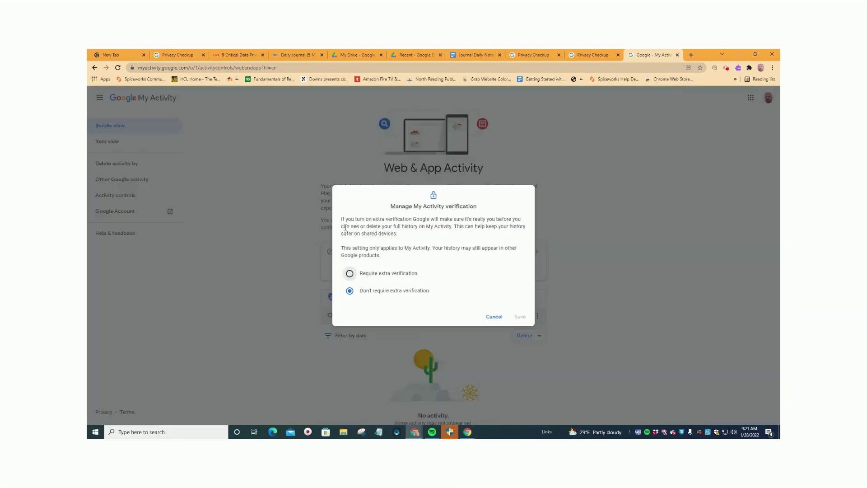
pyautogui.click(351, 274)
pyautogui.click(519, 318)
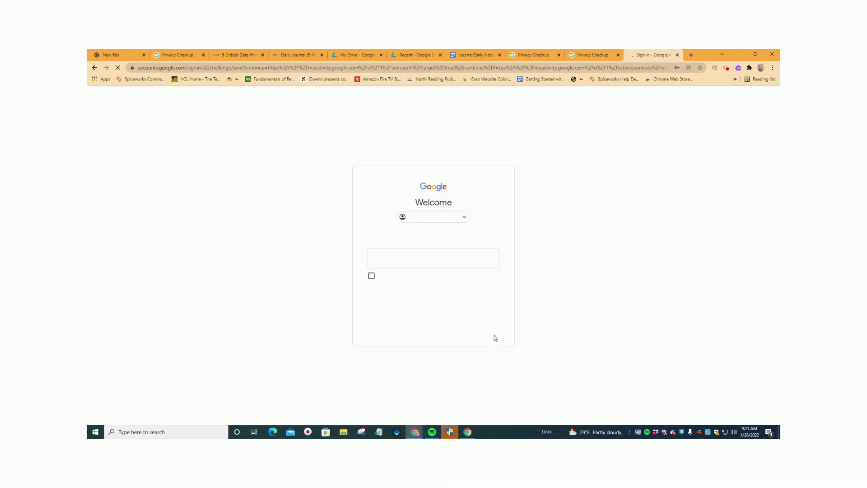
# - Enter the account password to confirm identity and dismiss the browser's offer to update the saved password
pyautogui.click(485, 308)
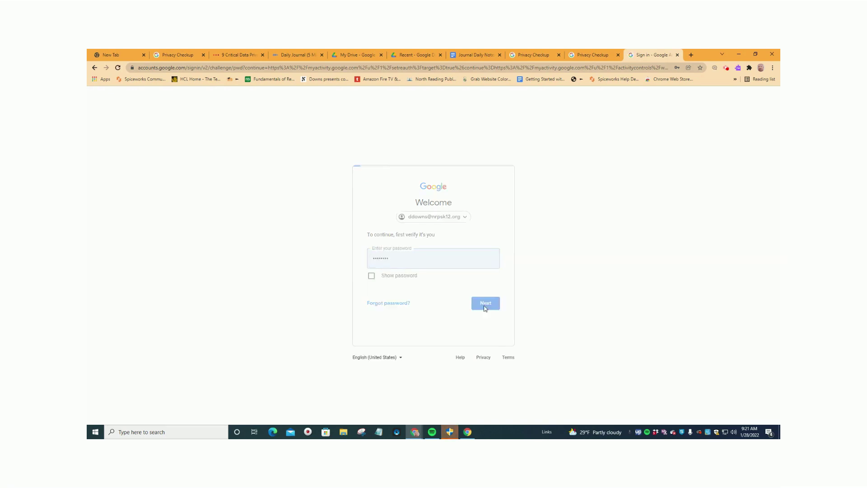
pyautogui.write('*')
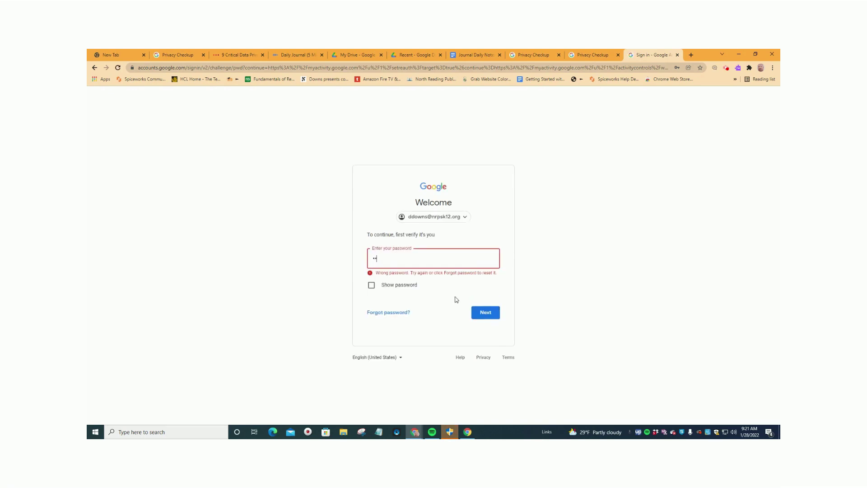
pyautogui.write('*******')
pyautogui.press('Return')
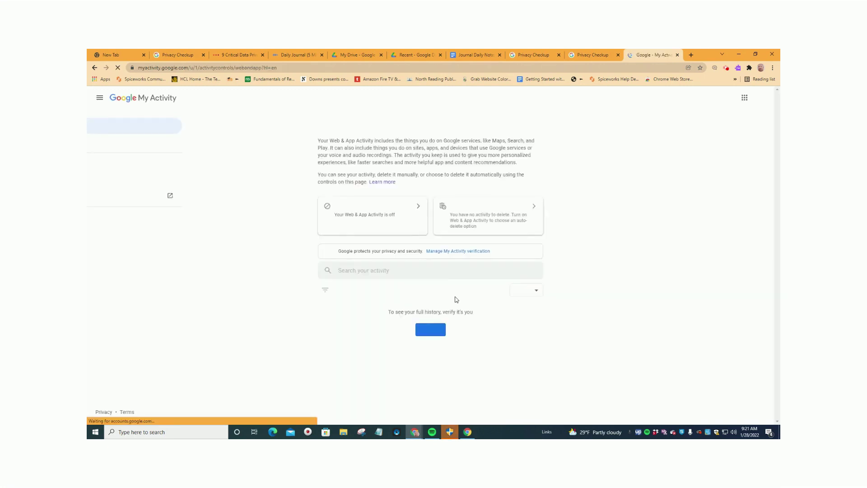
pyautogui.scroll(-2, 519, 347)
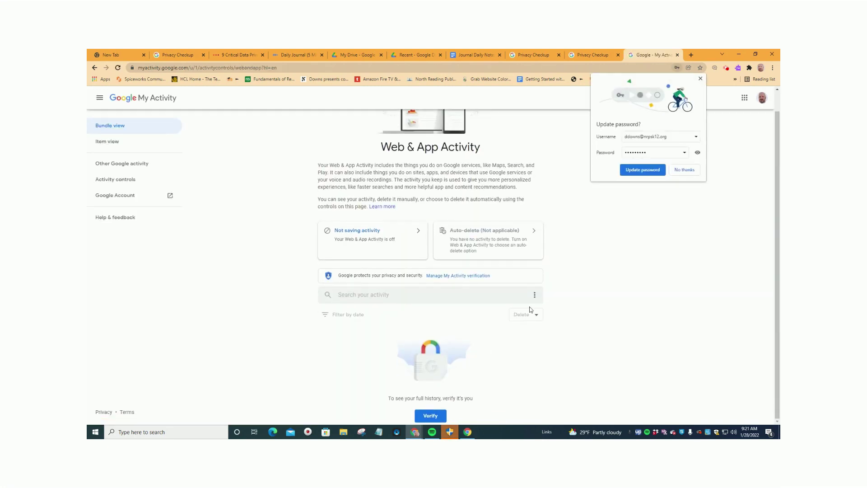
pyautogui.click(699, 79)
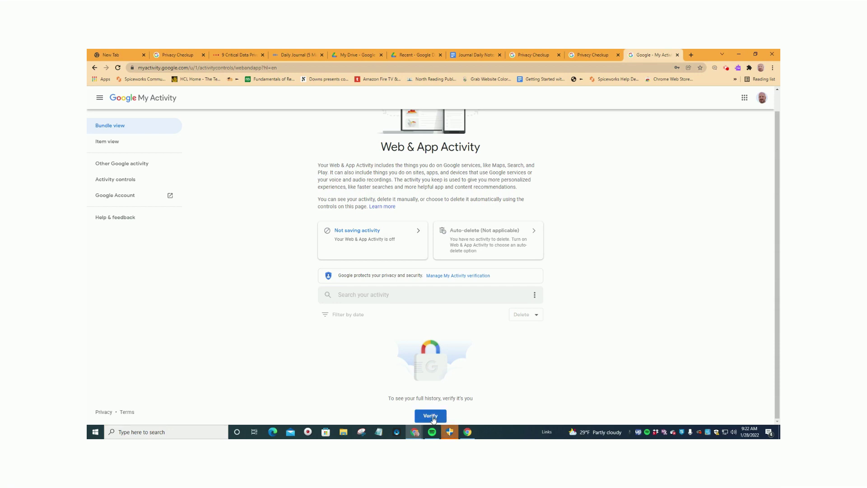
# - Verify identity for viewing the full activity history by replacing the autofilled entry with the account password
pyautogui.click(431, 416)
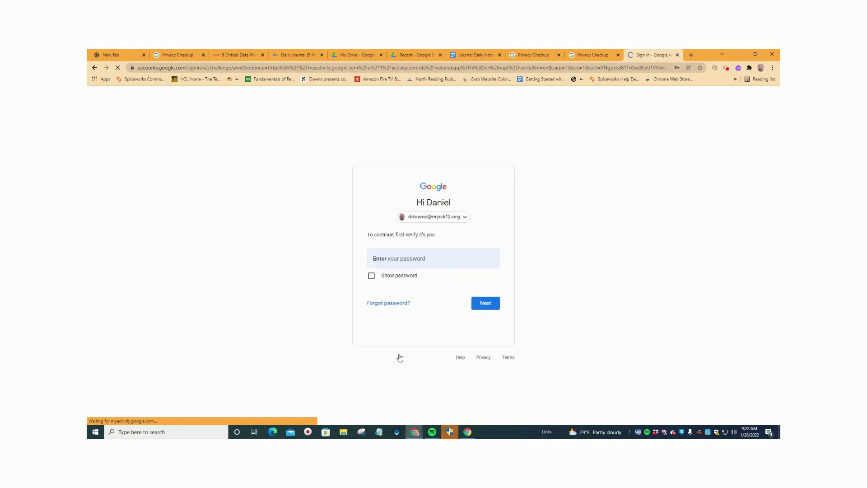
pyautogui.click(415, 258)
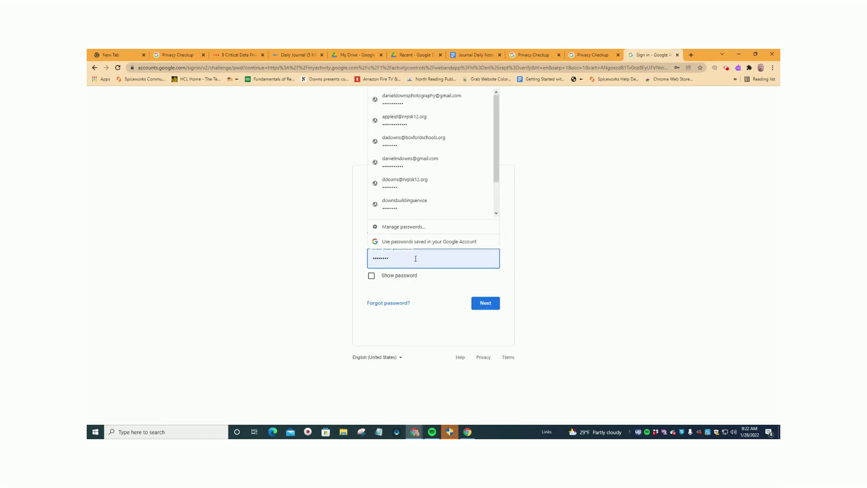
pyautogui.press('BackSpace')
pyautogui.press('BackSpace')
pyautogui.press('BackSpace')
pyautogui.press('BackSpace')
pyautogui.press('BackSpace')
pyautogui.press('BackSpace')
pyautogui.press('BackSpace')
pyautogui.press('BackSpace')
pyautogui.write('•')
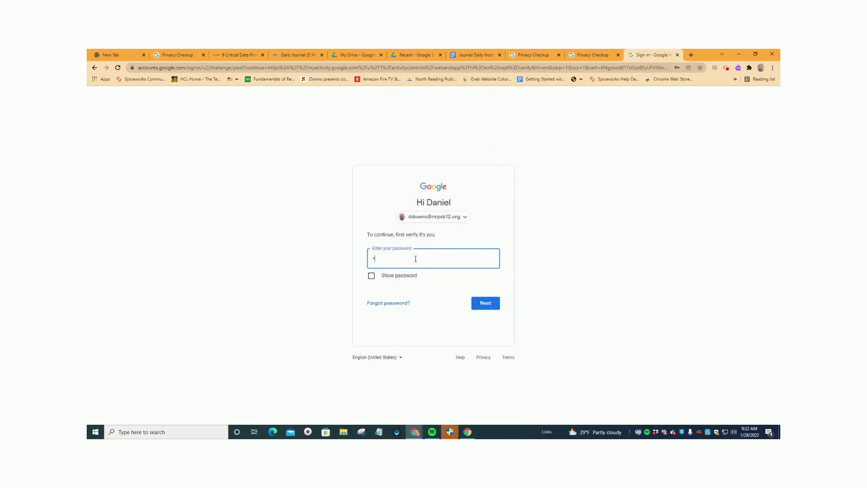
pyautogui.write('•••••')
pyautogui.click(482, 302)
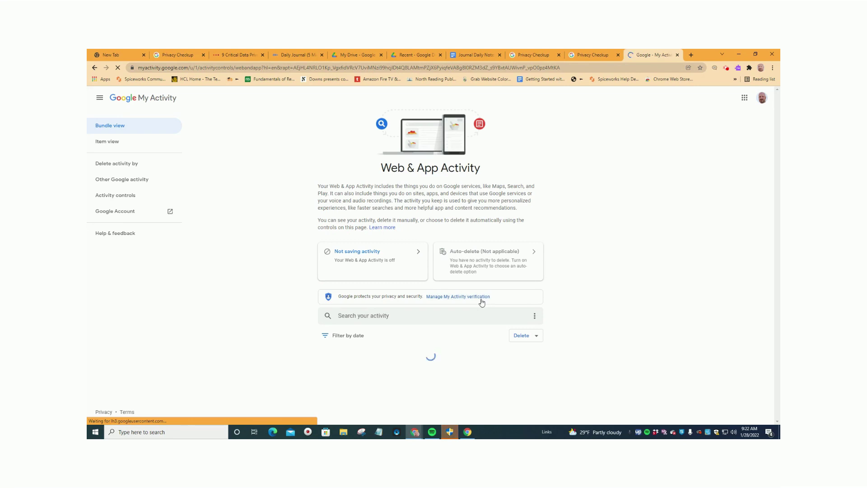
# - Show the deletion options for Web & App Activity and close them without deleting anything
pyautogui.scroll(-1, 520, 357)
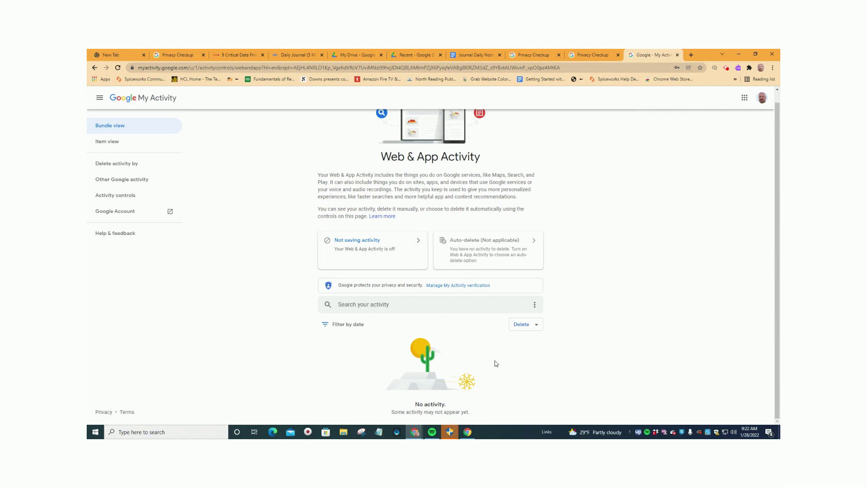
pyautogui.click(537, 326)
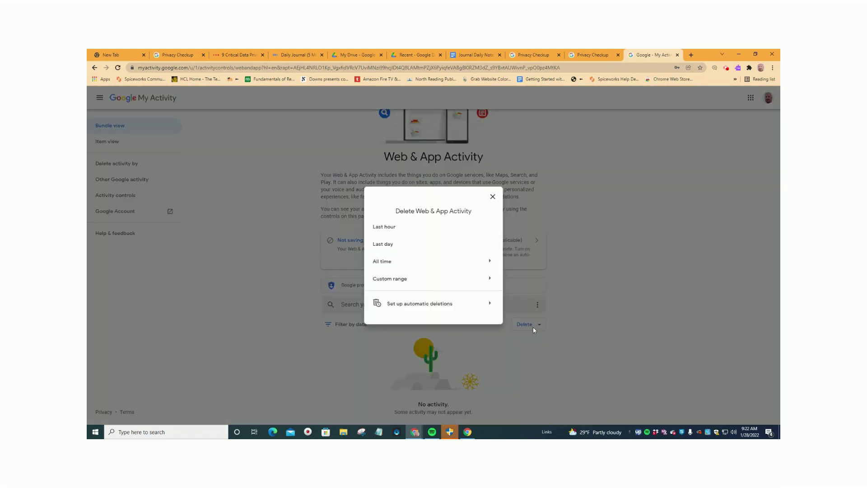
pyautogui.click(493, 198)
pyautogui.scroll(1, 680, 280)
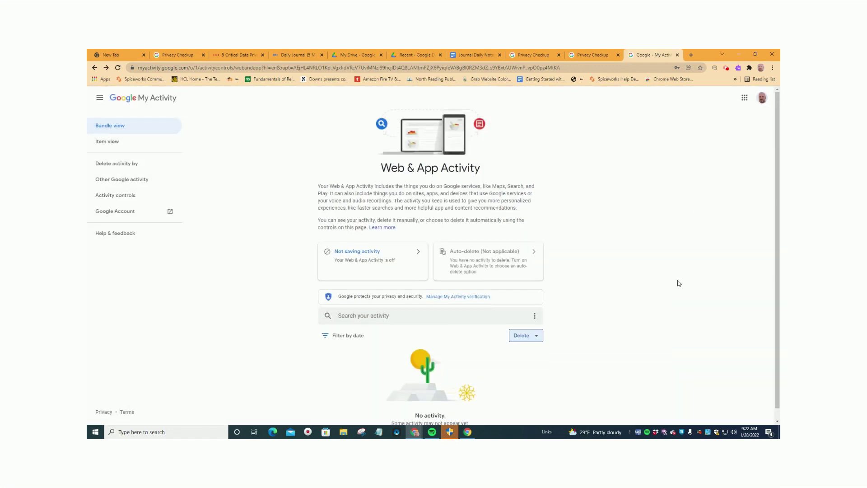
# - Open the Other Google activity page, review its activity controls section, and return to Web & App Activity
pyautogui.click(103, 142)
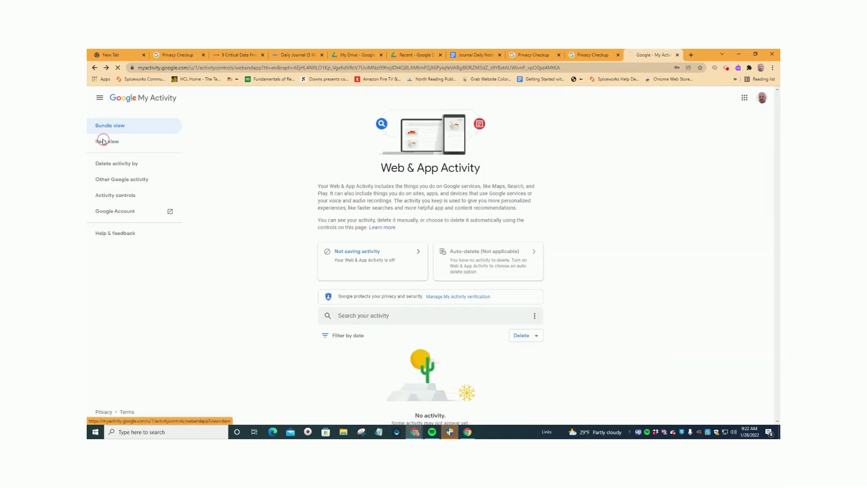
pyautogui.click(109, 164)
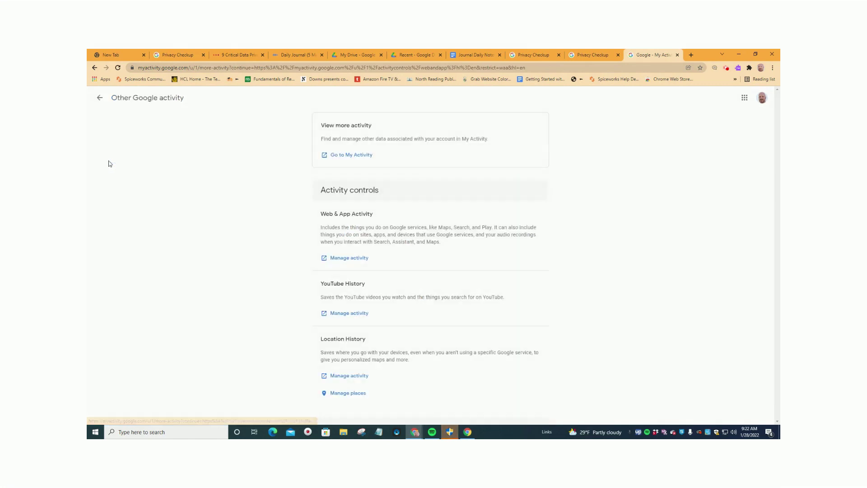
pyautogui.scroll(-1, 478, 262)
pyautogui.scroll(-1, 477, 261)
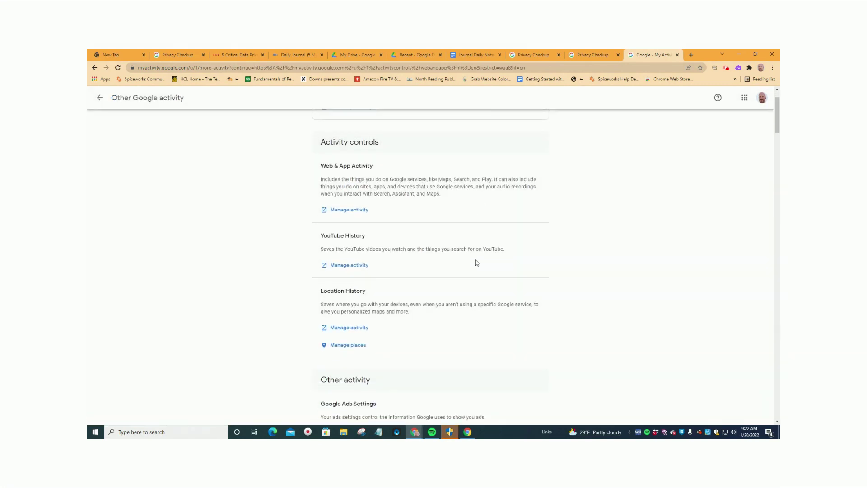
pyautogui.scroll(2, 470, 261)
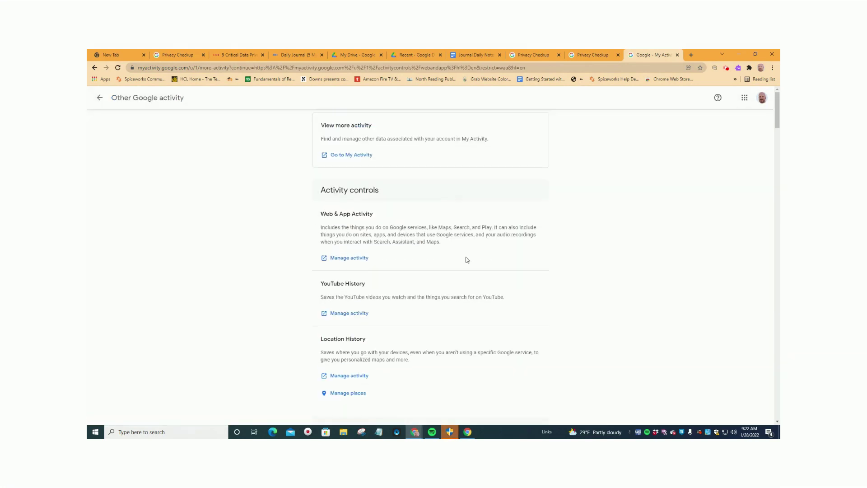
pyautogui.click(102, 104)
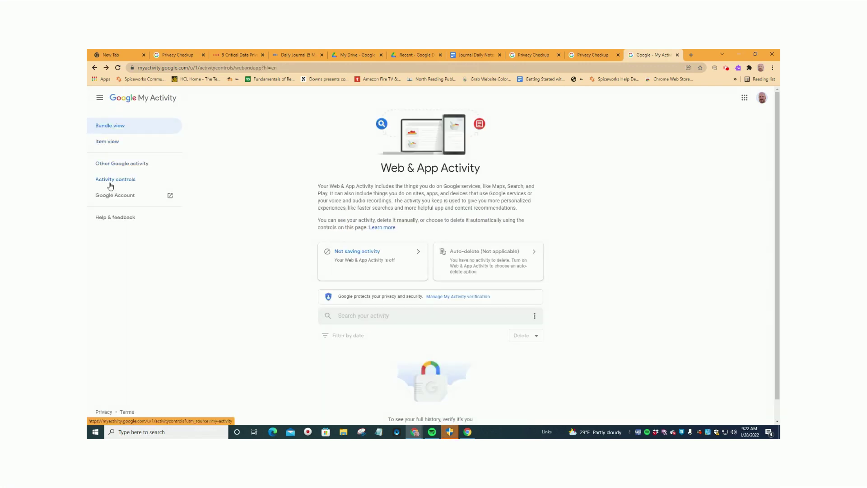
# - View the Activity controls page, return to Web & App Activity, and reopen the navigation menu
pyautogui.click(110, 181)
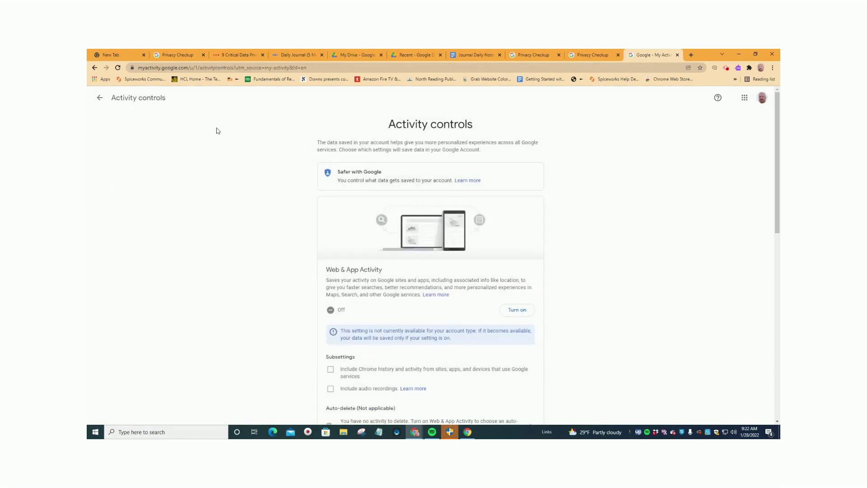
pyautogui.click(100, 98)
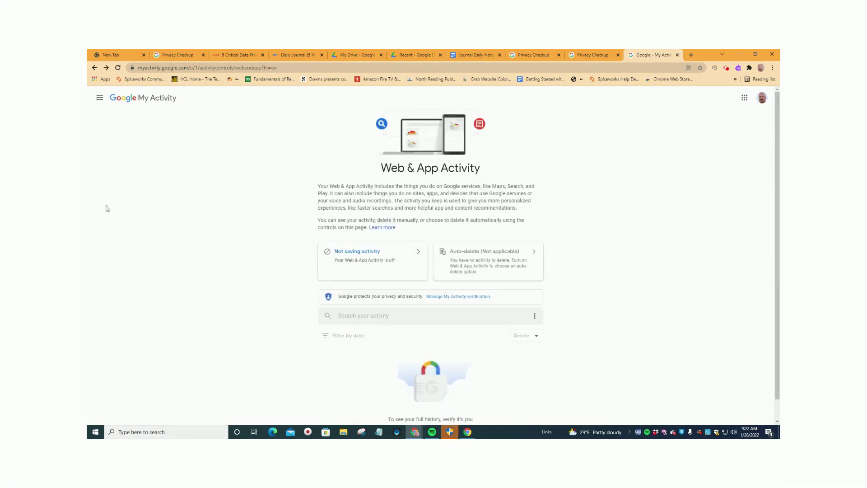
pyautogui.click(98, 98)
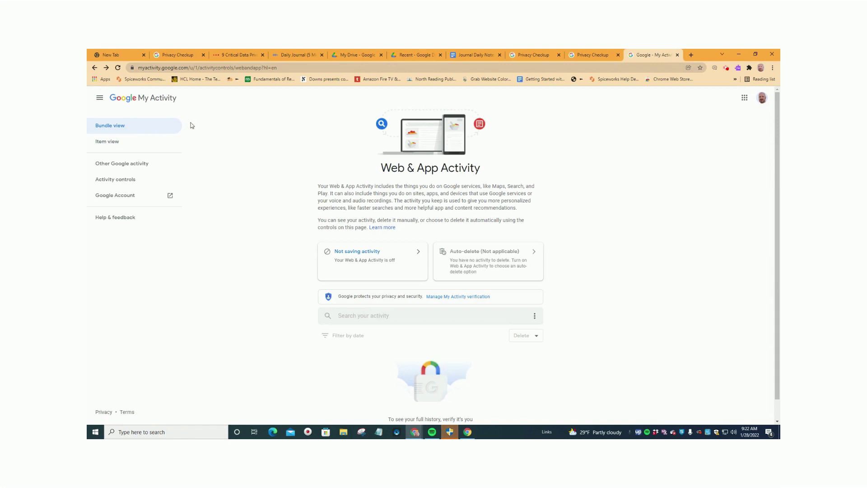
# - Open the Google Account home page and review its privacy, security recommendation and privacy suggestion cards
pyautogui.click(121, 198)
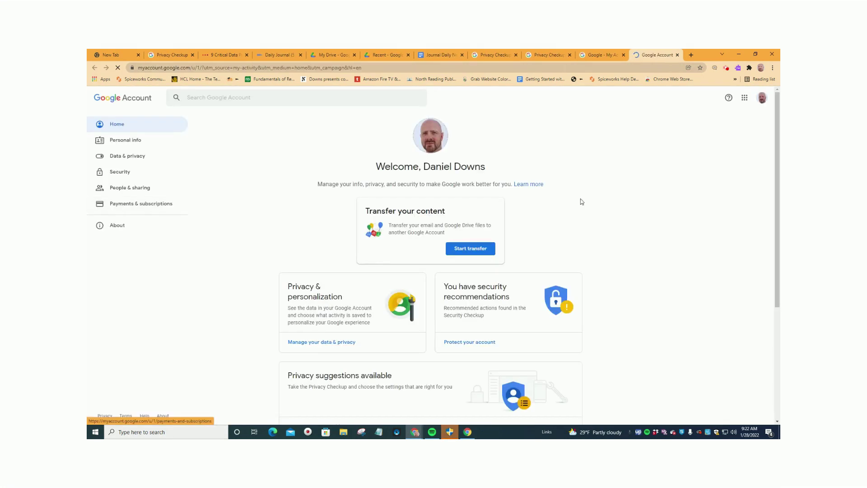
pyautogui.scroll(-1, 606, 242)
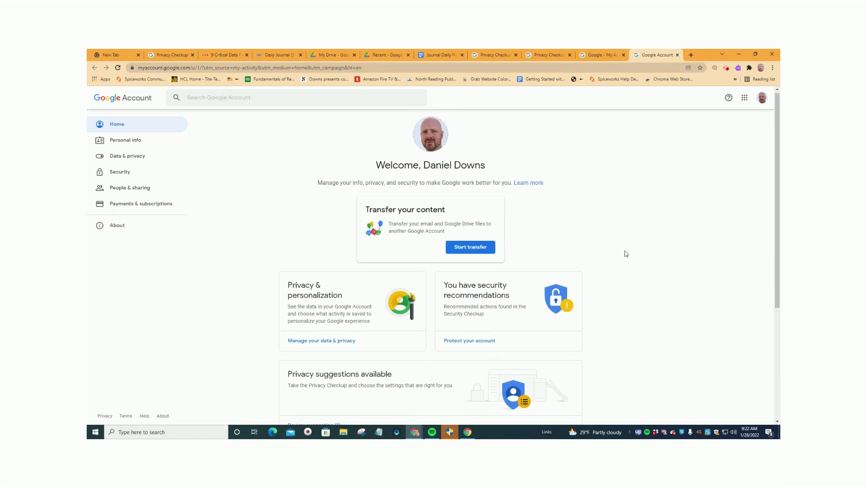
pyautogui.scroll(-2, 623, 251)
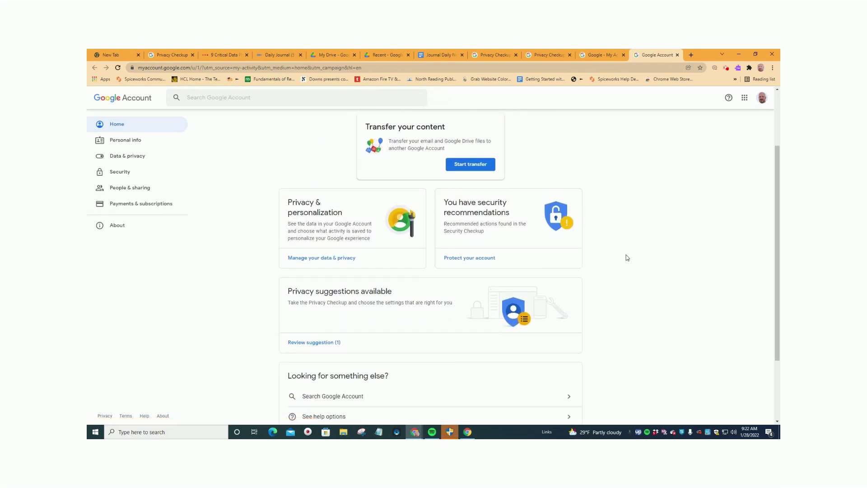
pyautogui.scroll(-1, 626, 258)
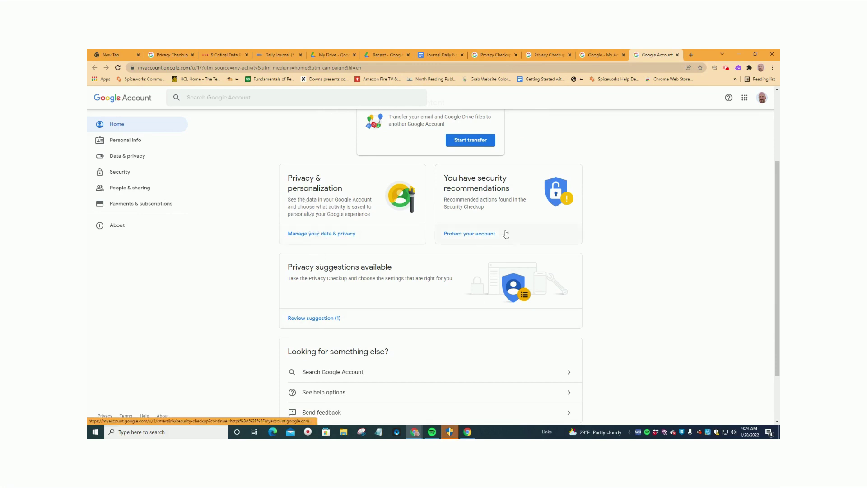
pyautogui.scroll(1, 506, 240)
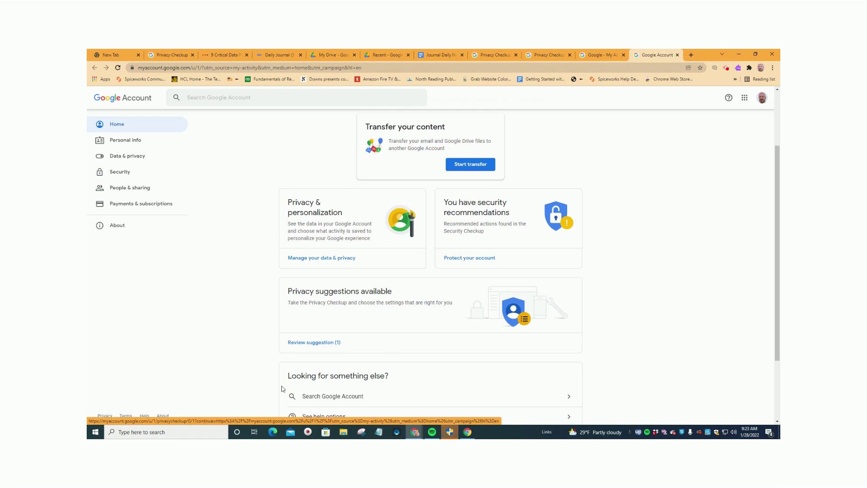
# - Open the available privacy suggestion about YouTube History auto-delete, and return to the Google Account home page
pyautogui.click(294, 347)
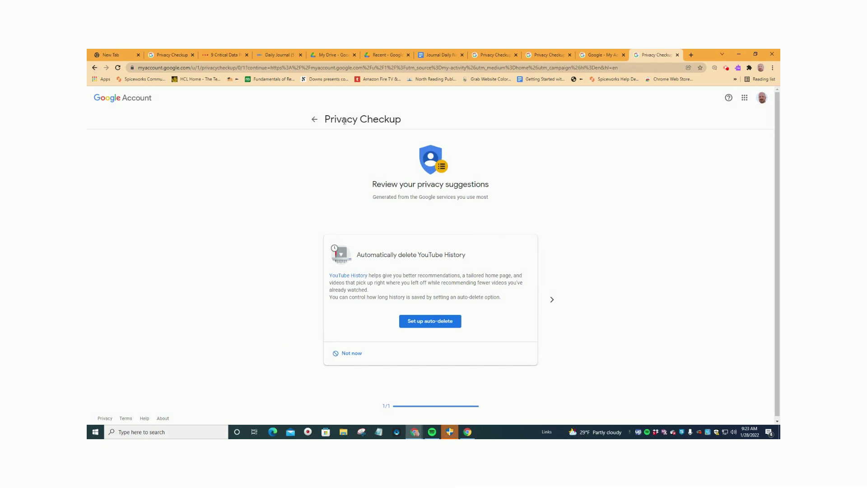
pyautogui.click(315, 120)
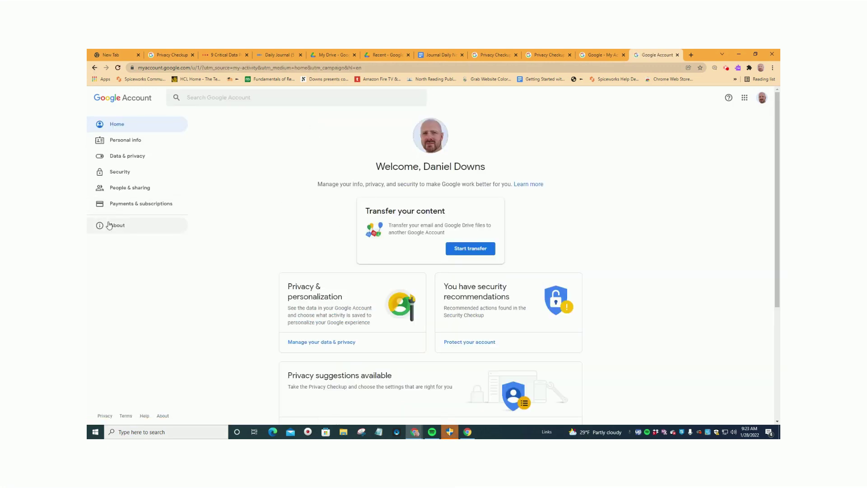
pyautogui.click(122, 102)
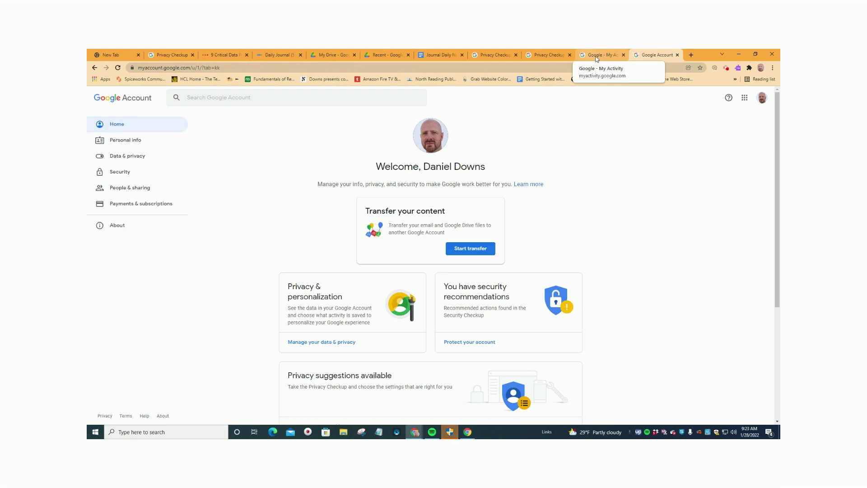
# - Leave the Privacy Checkup showing Web & App Activity for the account home, and switch to the other open Privacy Checkup
pyautogui.click(542, 57)
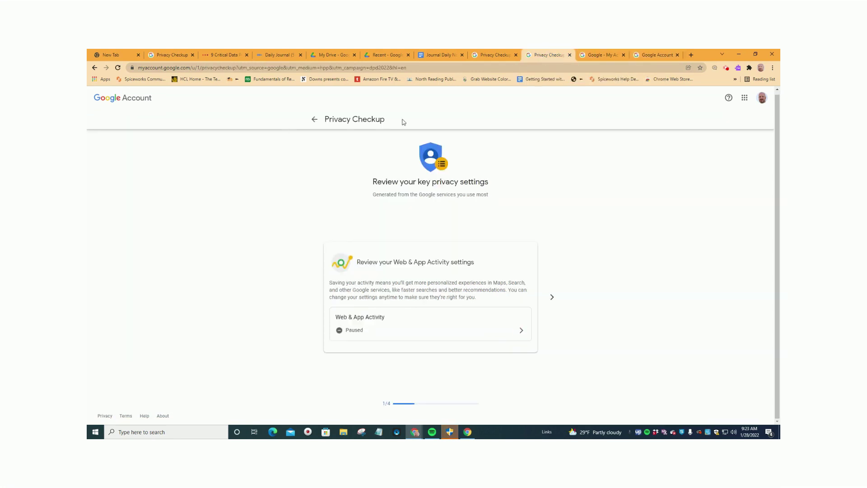
pyautogui.click(315, 120)
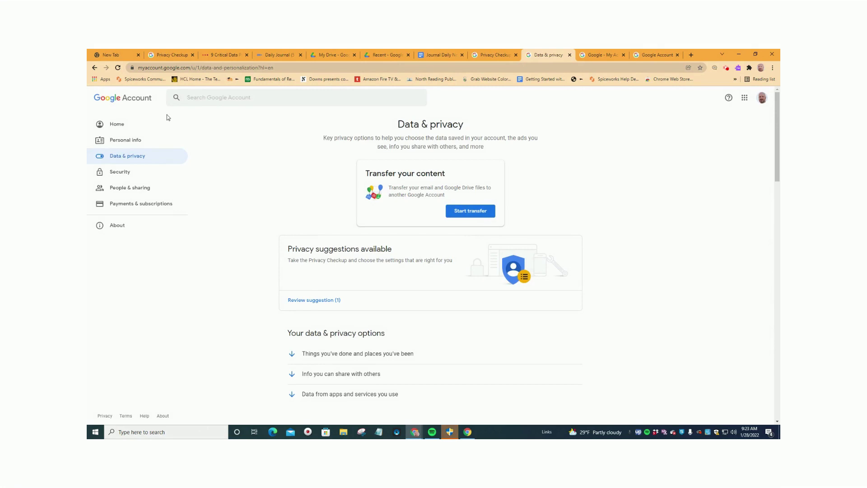
pyautogui.click(100, 98)
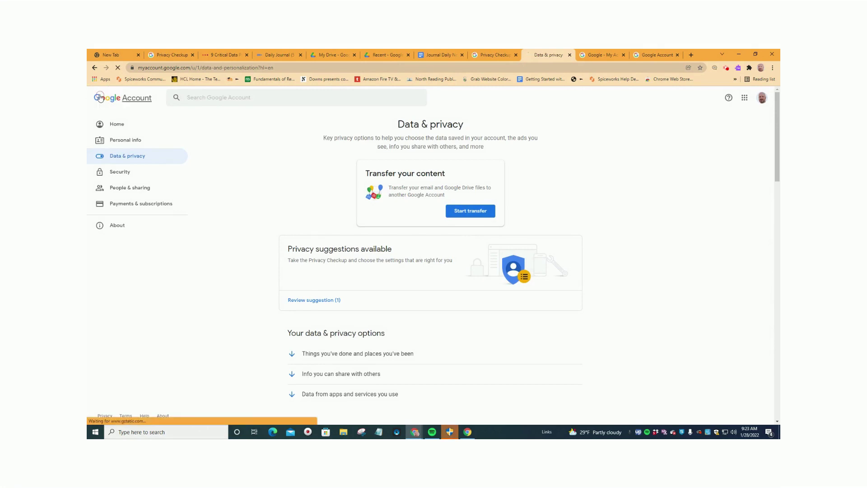
pyautogui.click(493, 55)
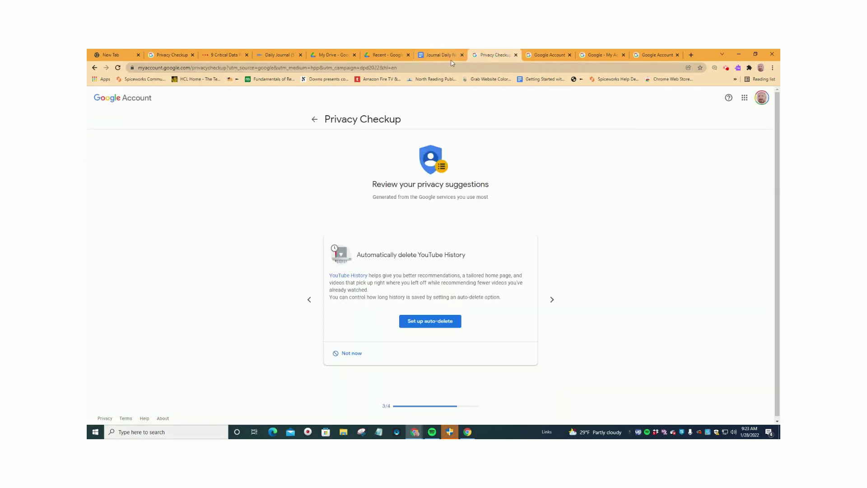
# - Load google.com in a new tab and point out the "Take a quick Checkup for Data Privacy Day" link
pyautogui.click(691, 54)
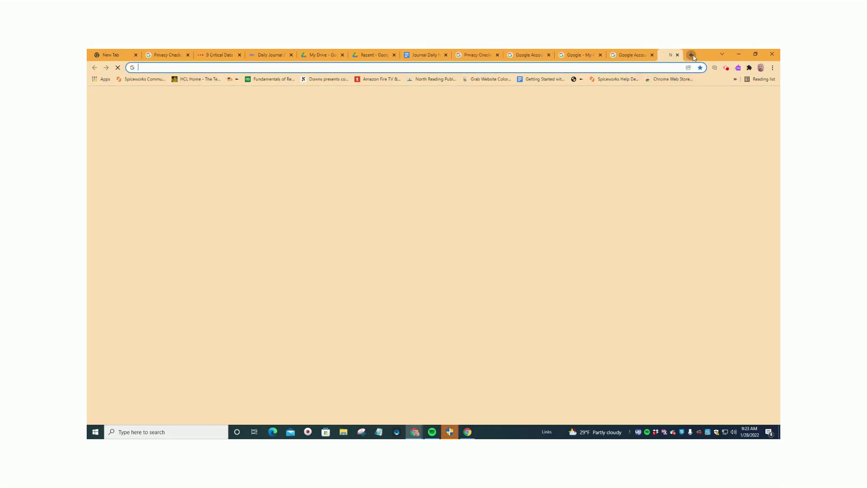
pyautogui.write('goog')
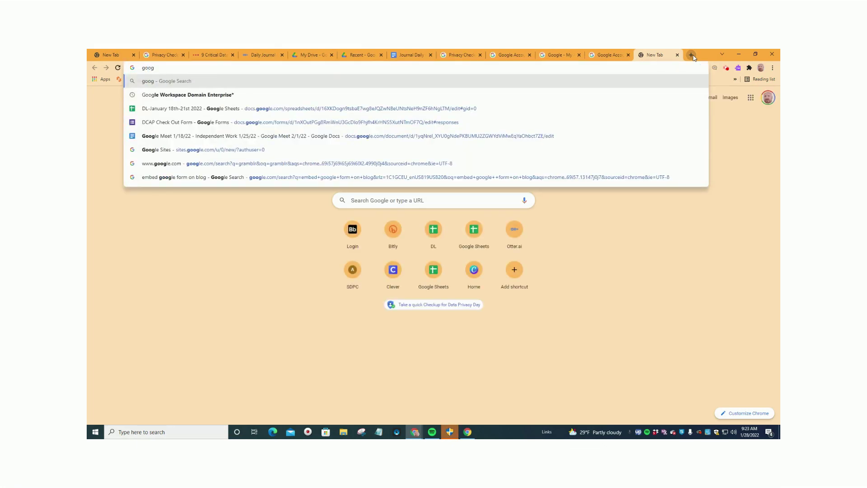
pyautogui.write('le')
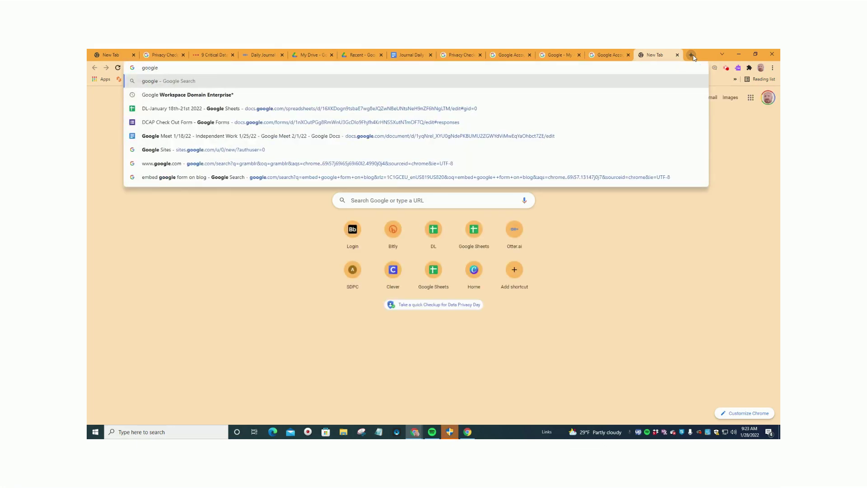
pyautogui.write('.co')
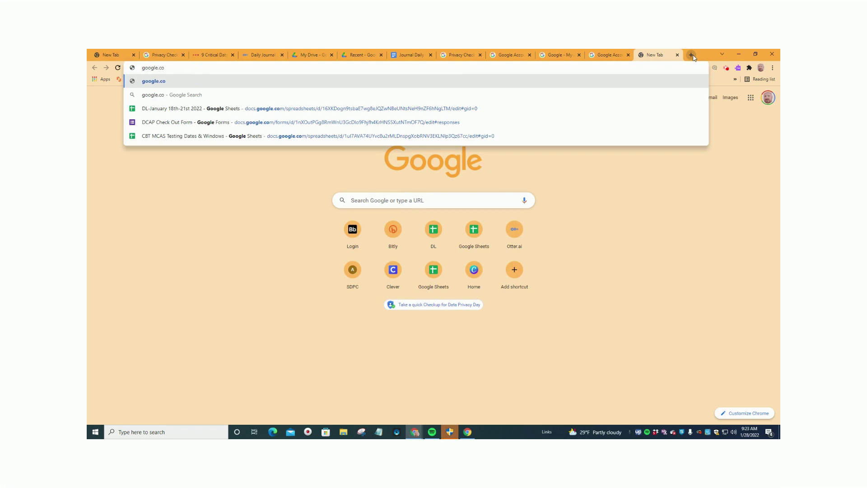
pyautogui.write('m')
pyautogui.press('Return')
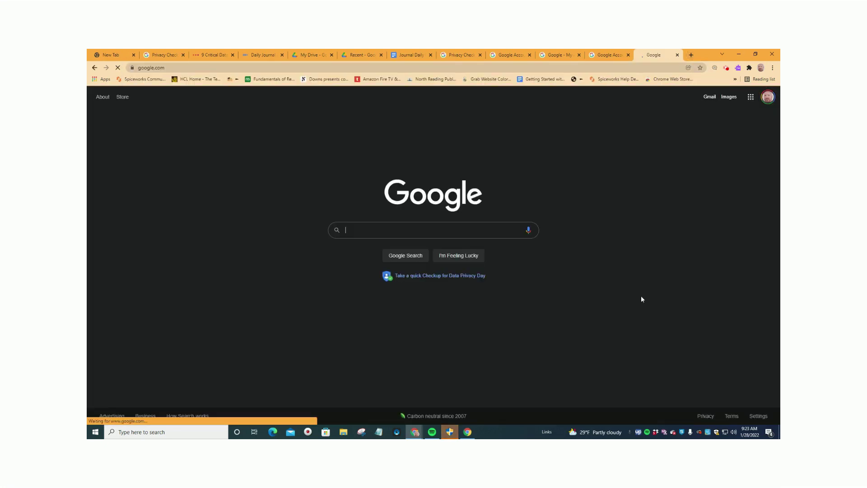
pyautogui.click(436, 277)
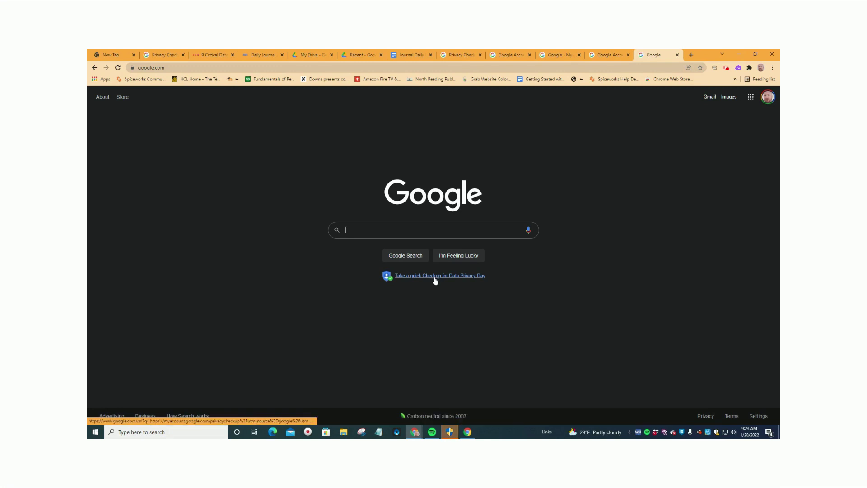